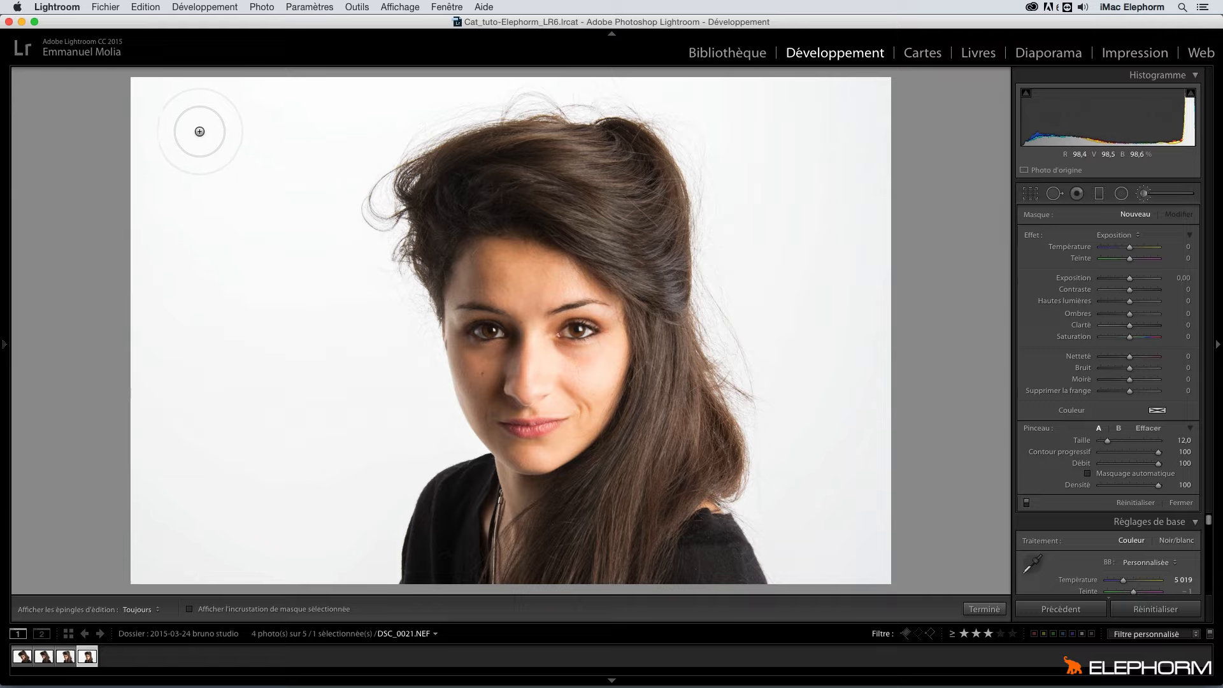
Paint a long soft vertical adjustment brush stroke on the white background of the portrait and set its exposure to -4.00
key("h")
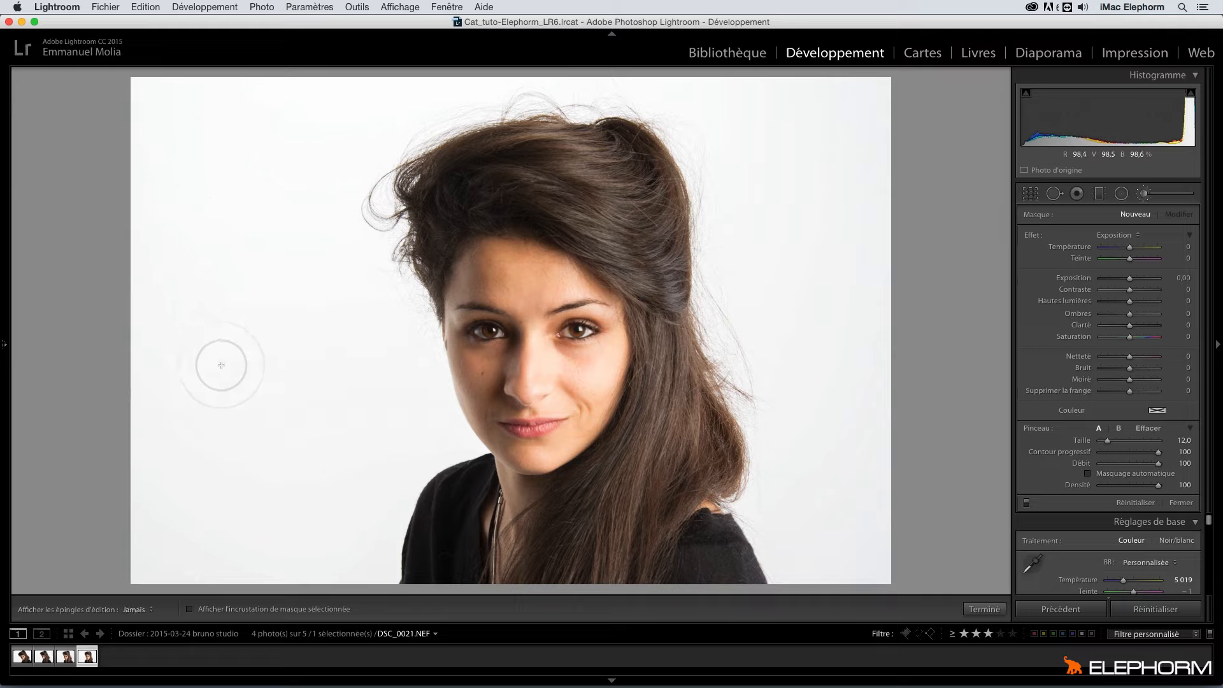
key("h")
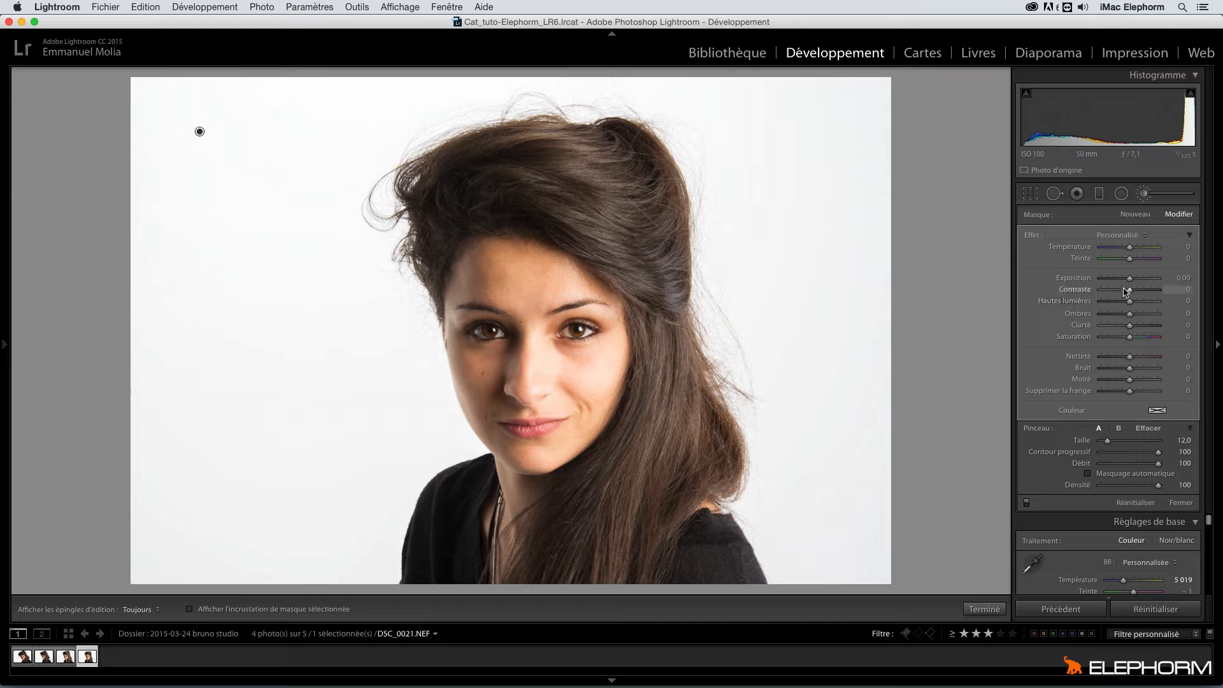
left_click_drag(1129, 281, 1091, 283)
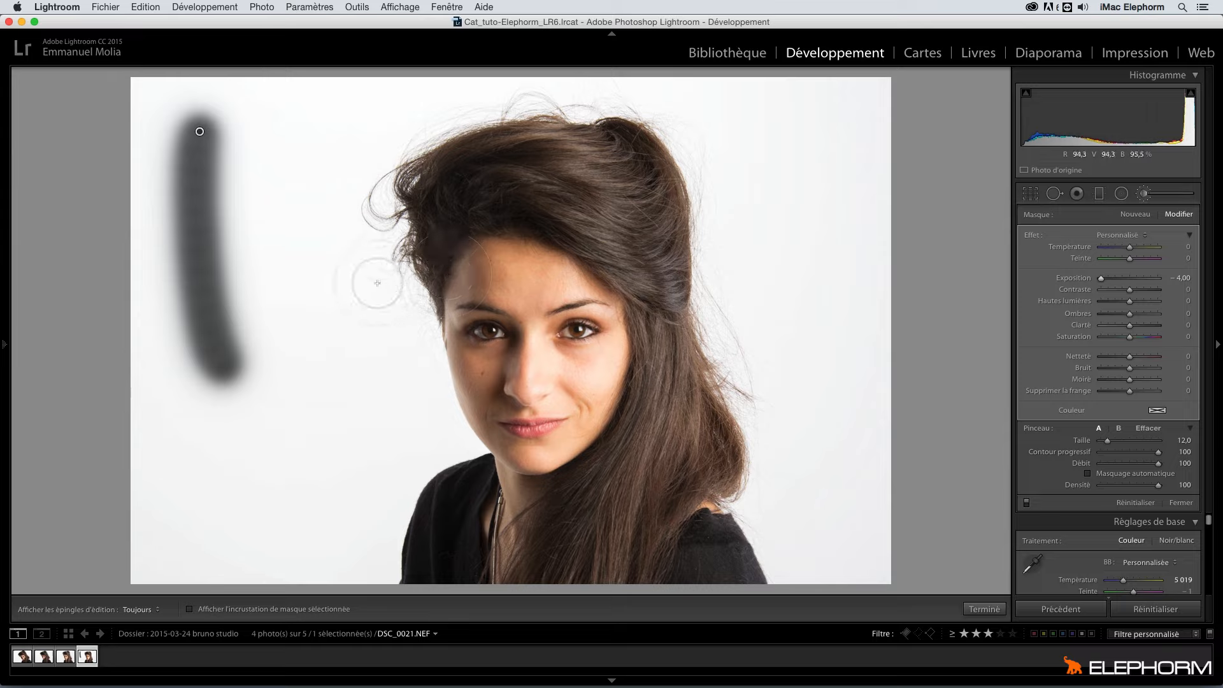
Show the selected mask overlay and review the available overlay colours and display options
left_click(190, 609)
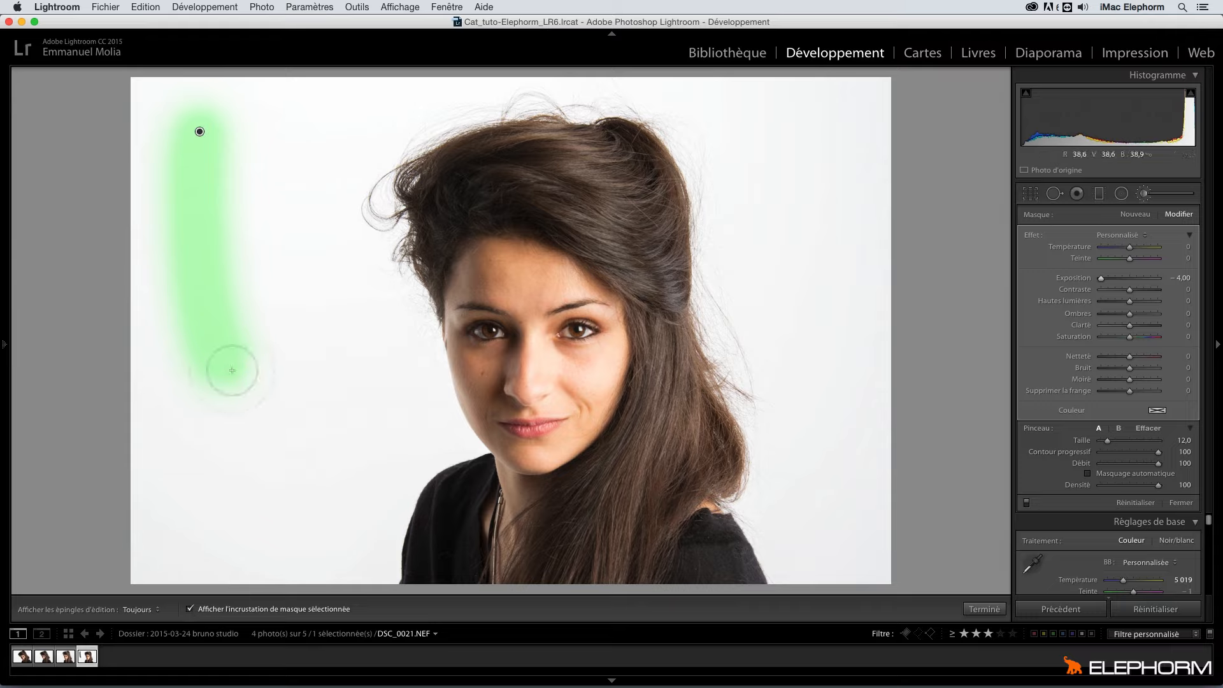
left_click(357, 7)
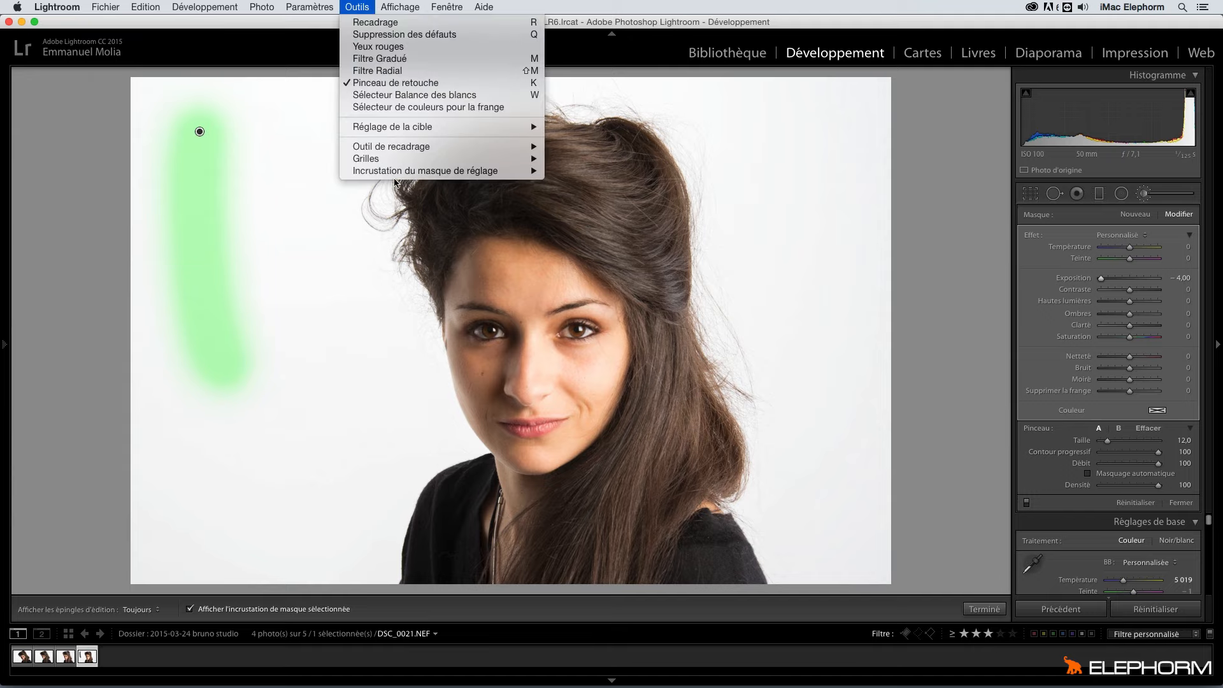
mouse_move(396, 172)
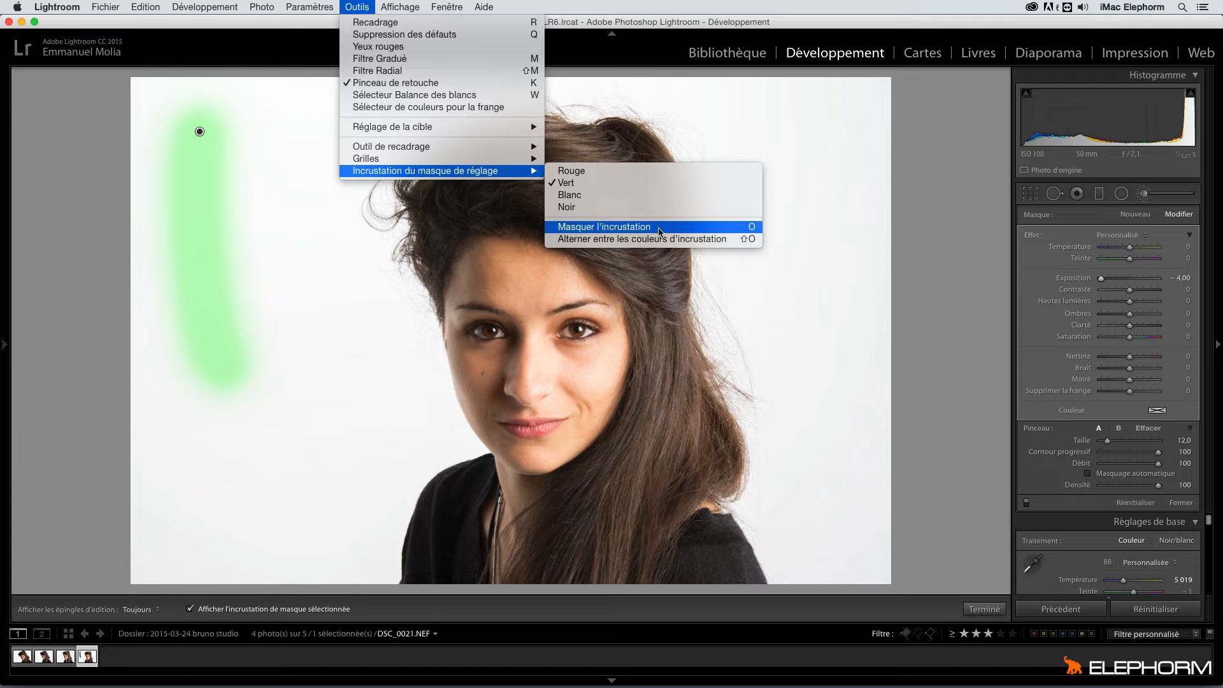
left_click(295, 342)
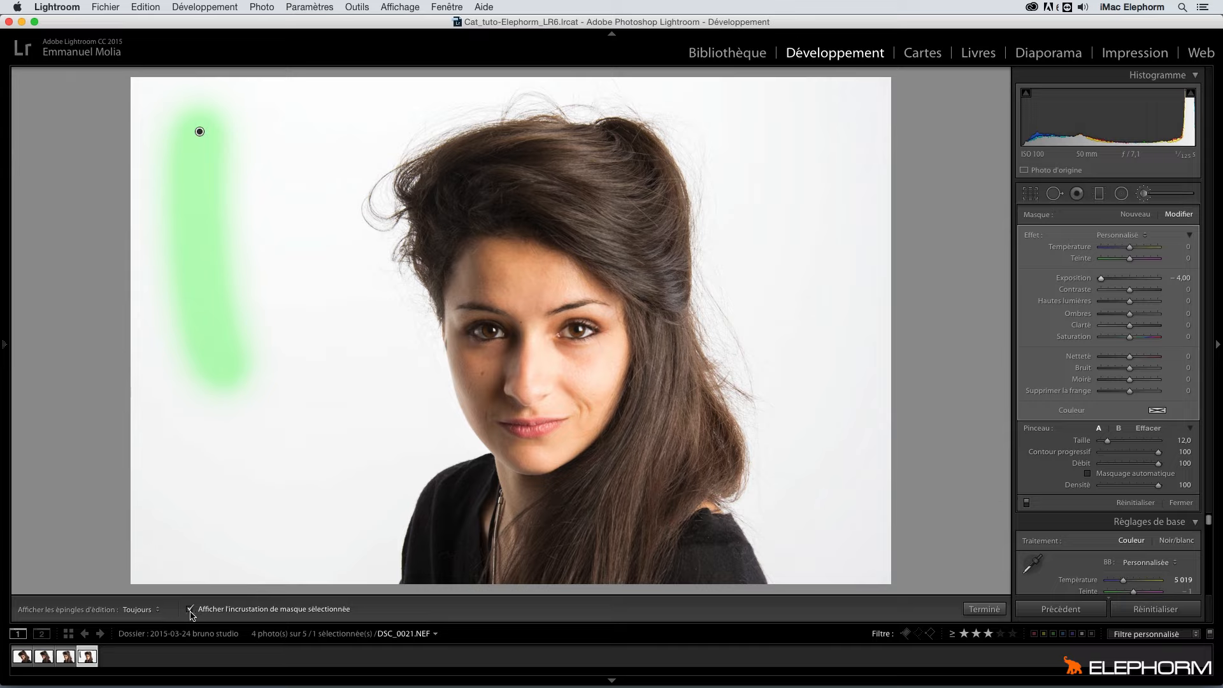
Toggle the selected mask overlay off and on to compare it with the darkened stroke, leaving the overlay hidden
key("o")
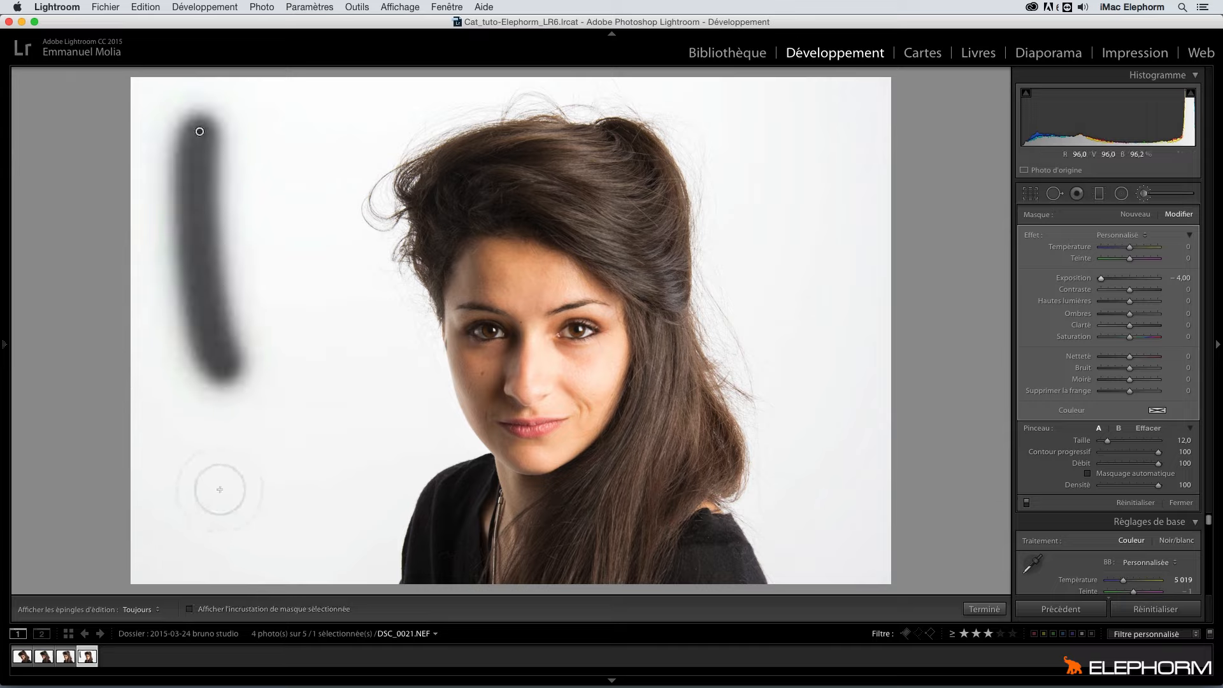
key("o")
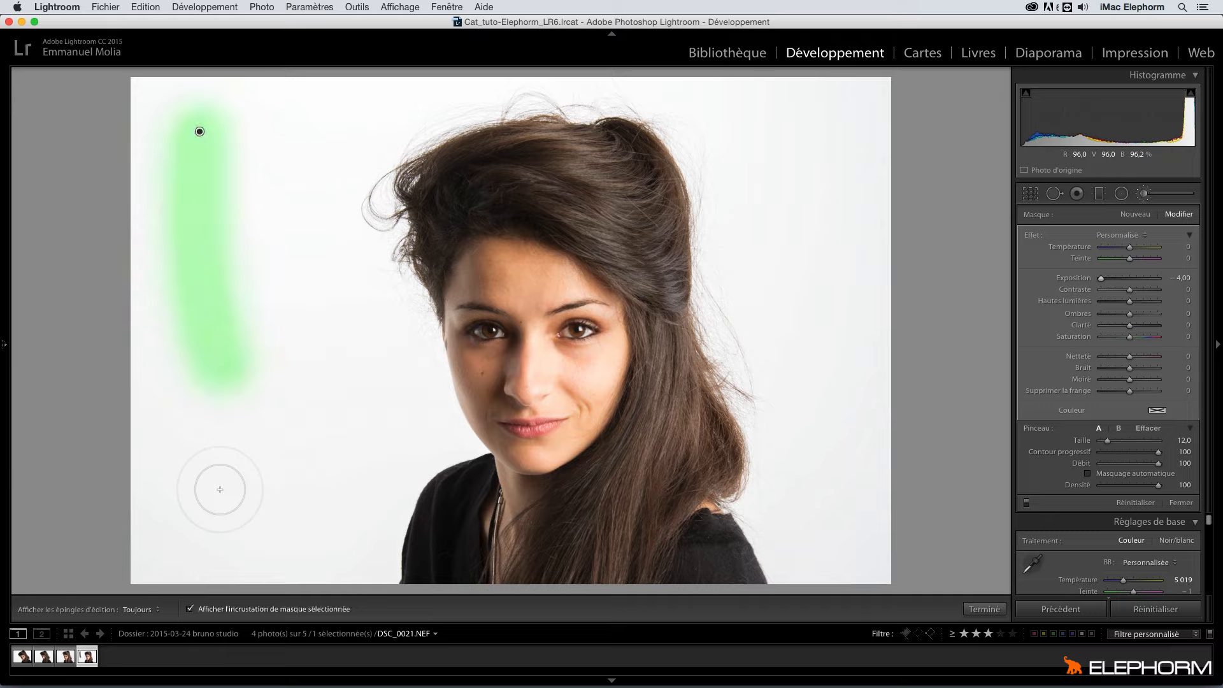
key("o")
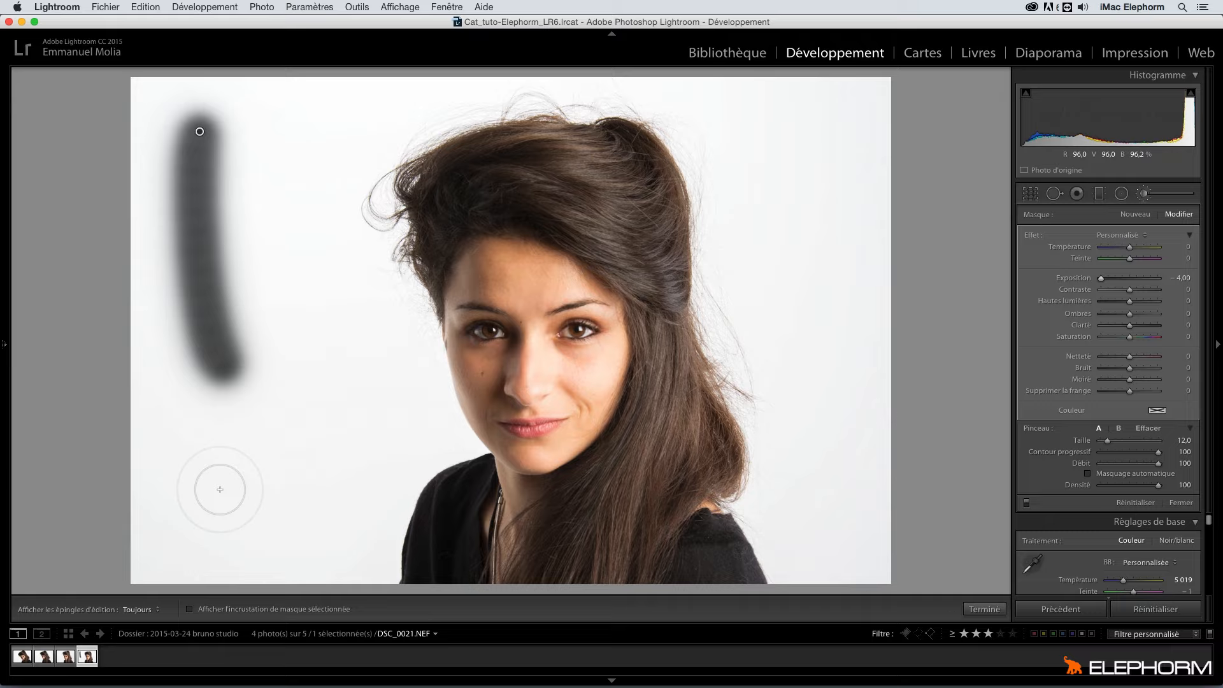
key("shift")
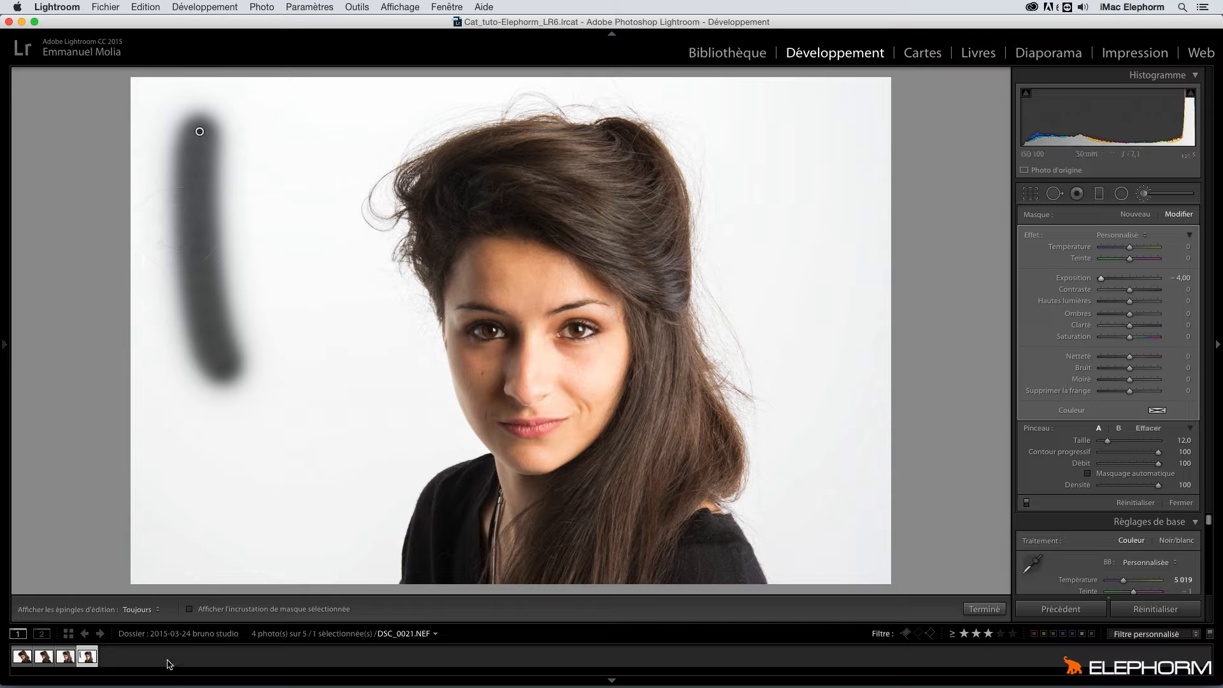
Try the edit pins display on Jamais, and finally set it to Auto
left_click(153, 611)
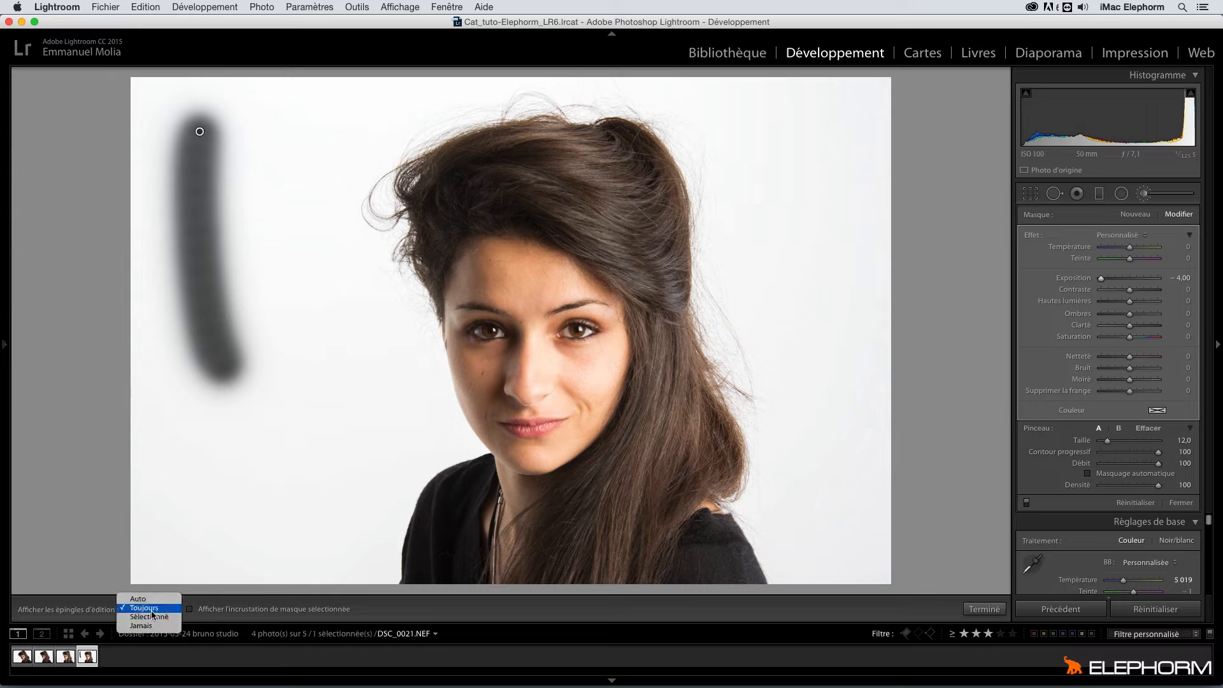
left_click(153, 631)
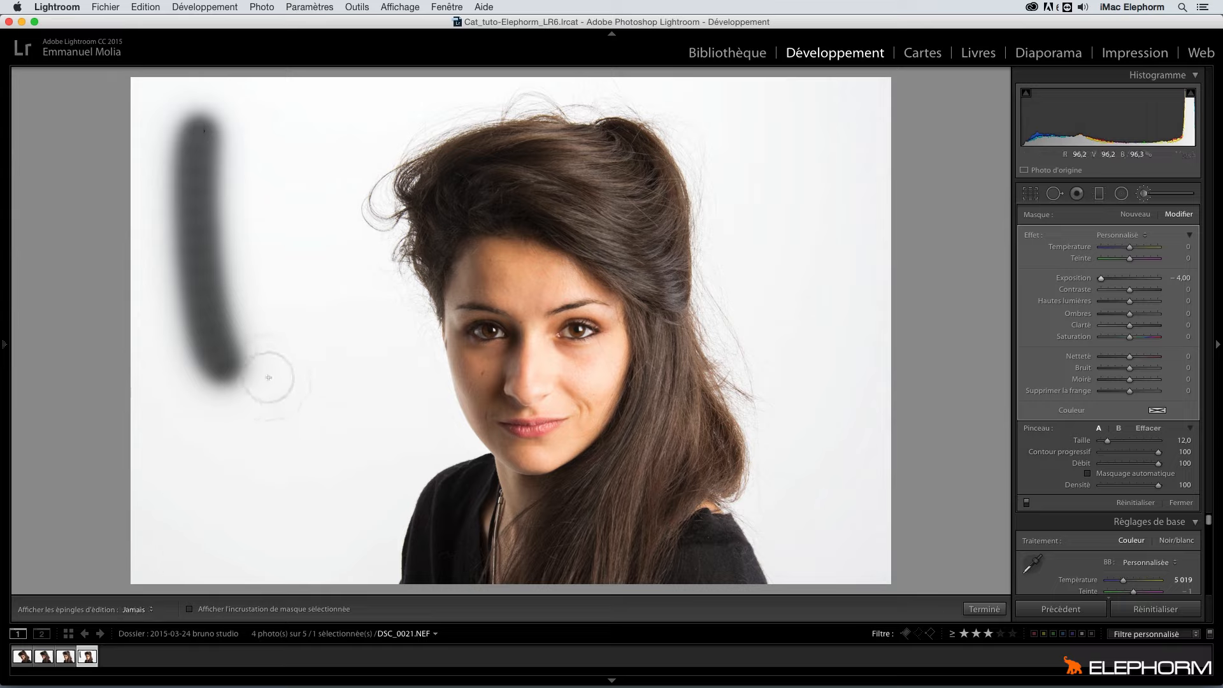
key("h")
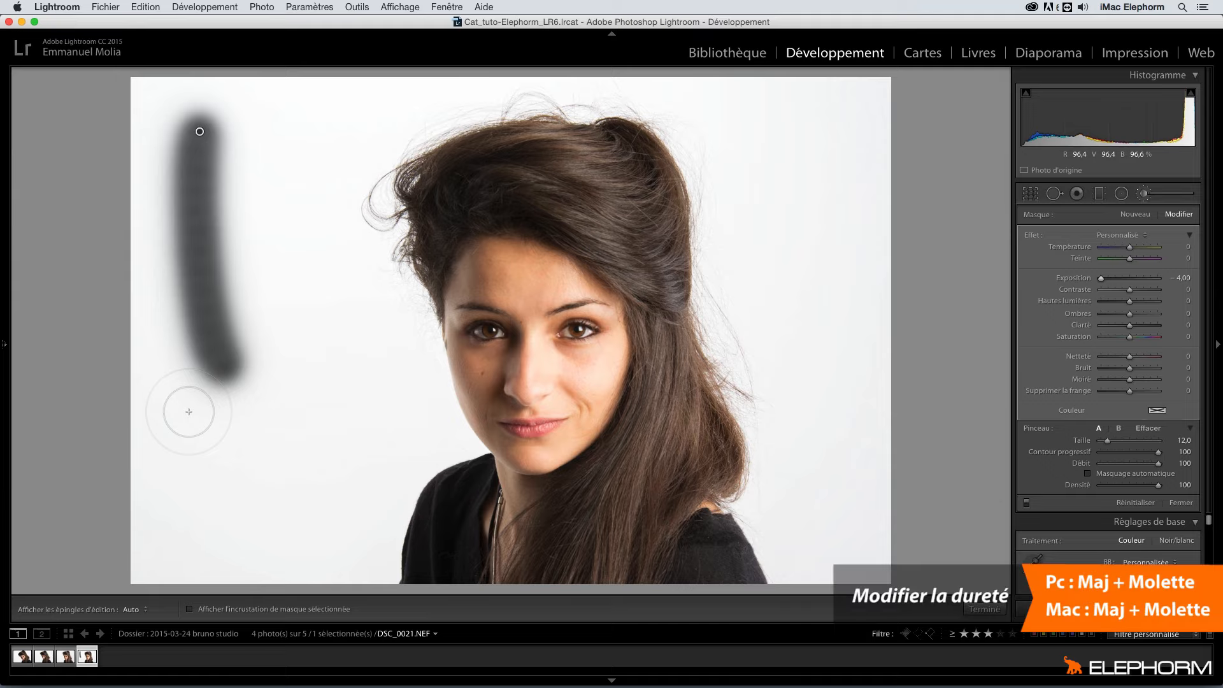
Set the brush feather to 0 and paint a hard-edged vertical stroke below the soft one
scroll(189, 412, "down", 5)
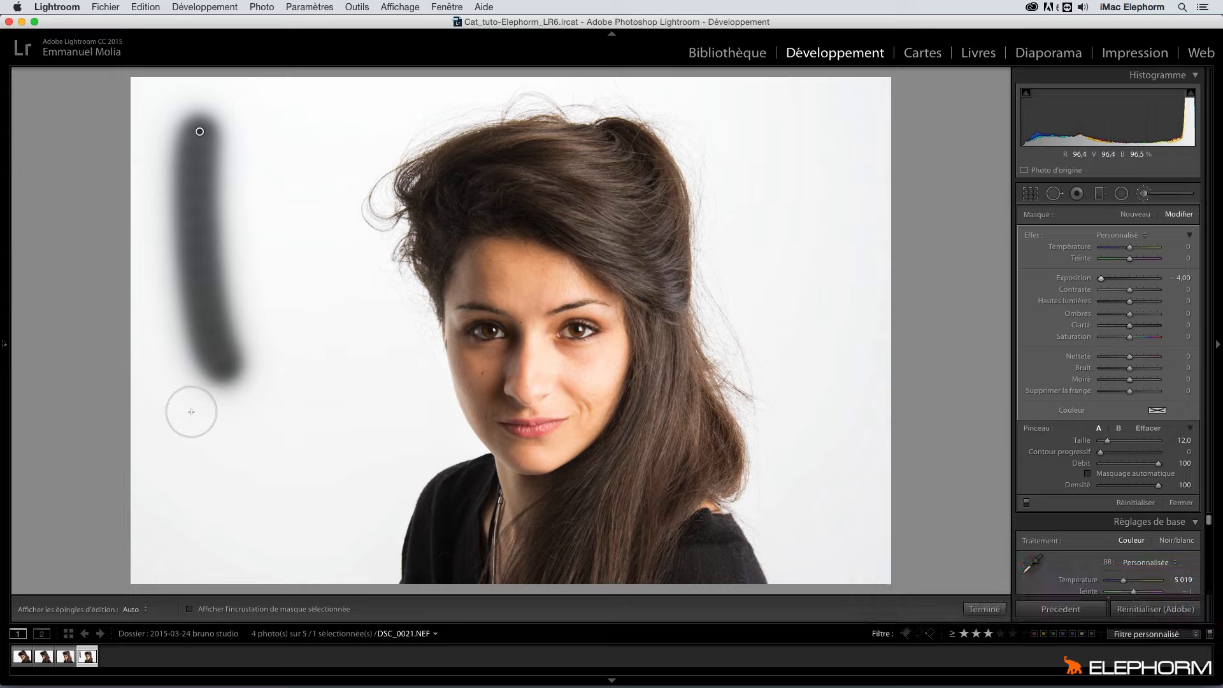
left_click_drag(191, 411, 183, 535)
key("h")
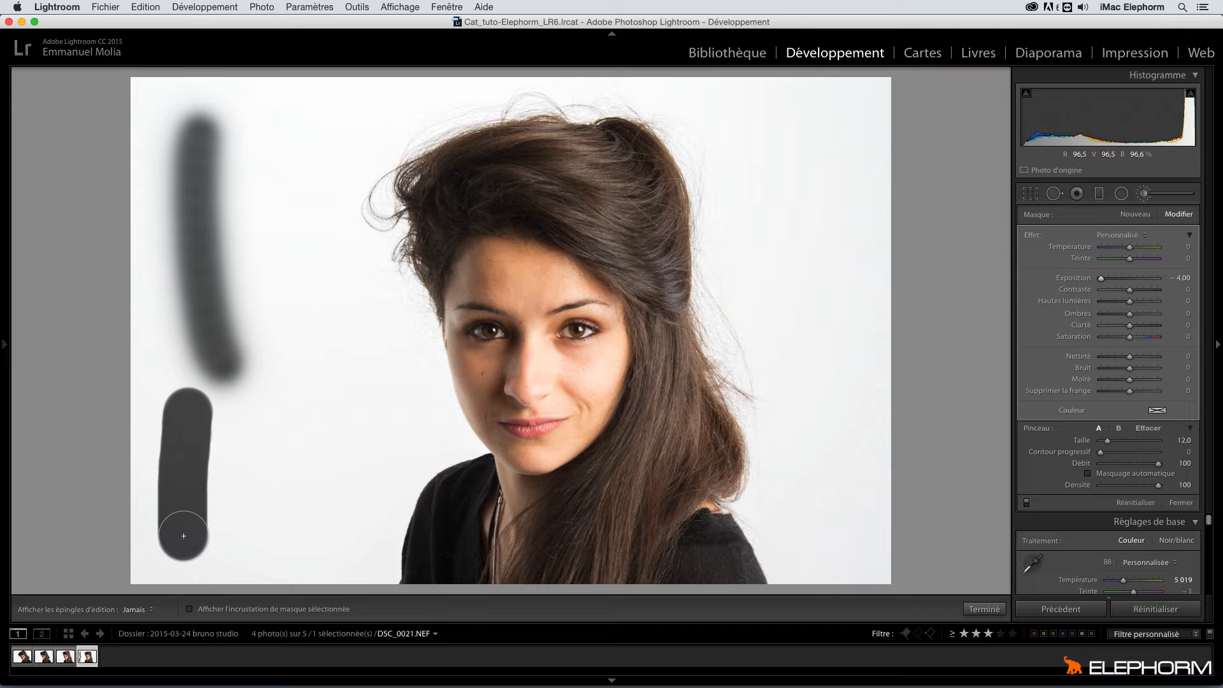
key("h")
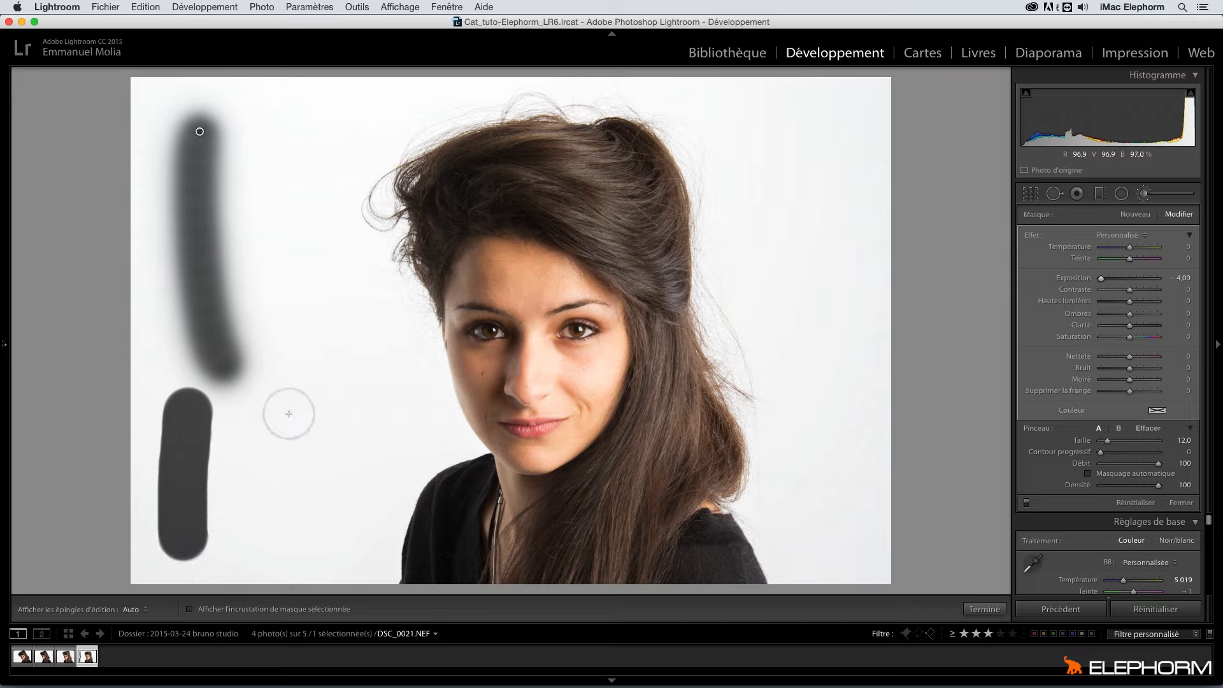
Paint connected straight brush segments on the background beside the hard-edged stroke: one vertical, one rising diagonally, one short upward
left_click(294, 344)
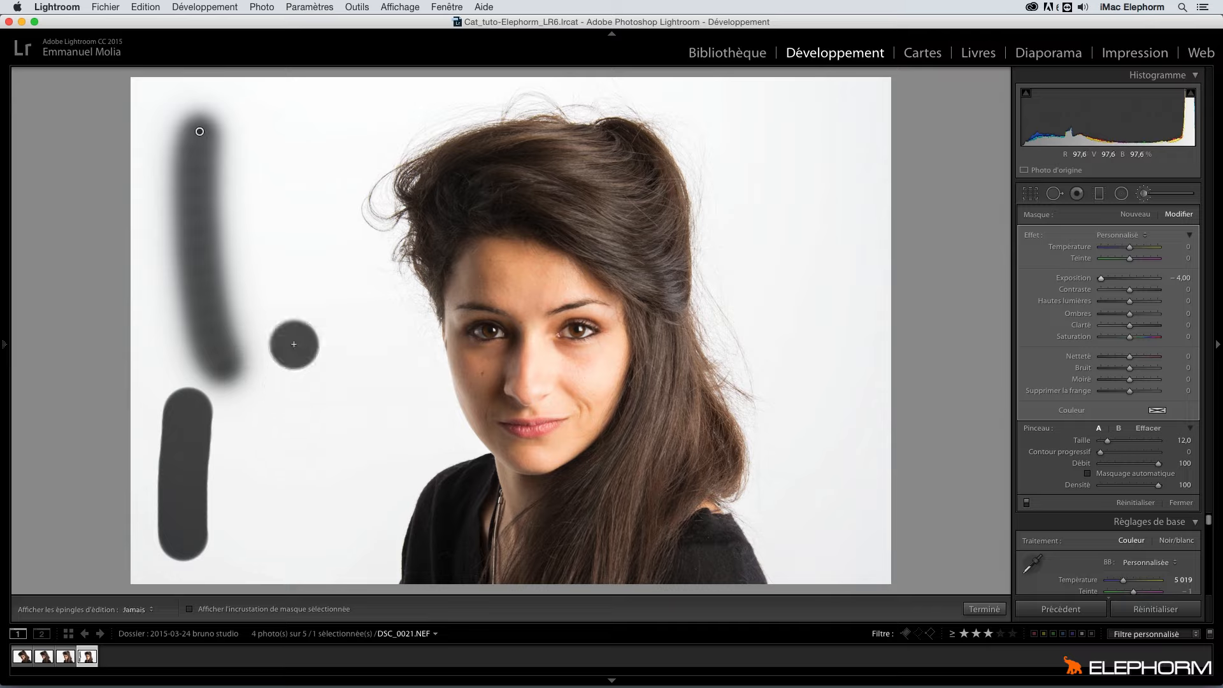
left_click(293, 532, "shift")
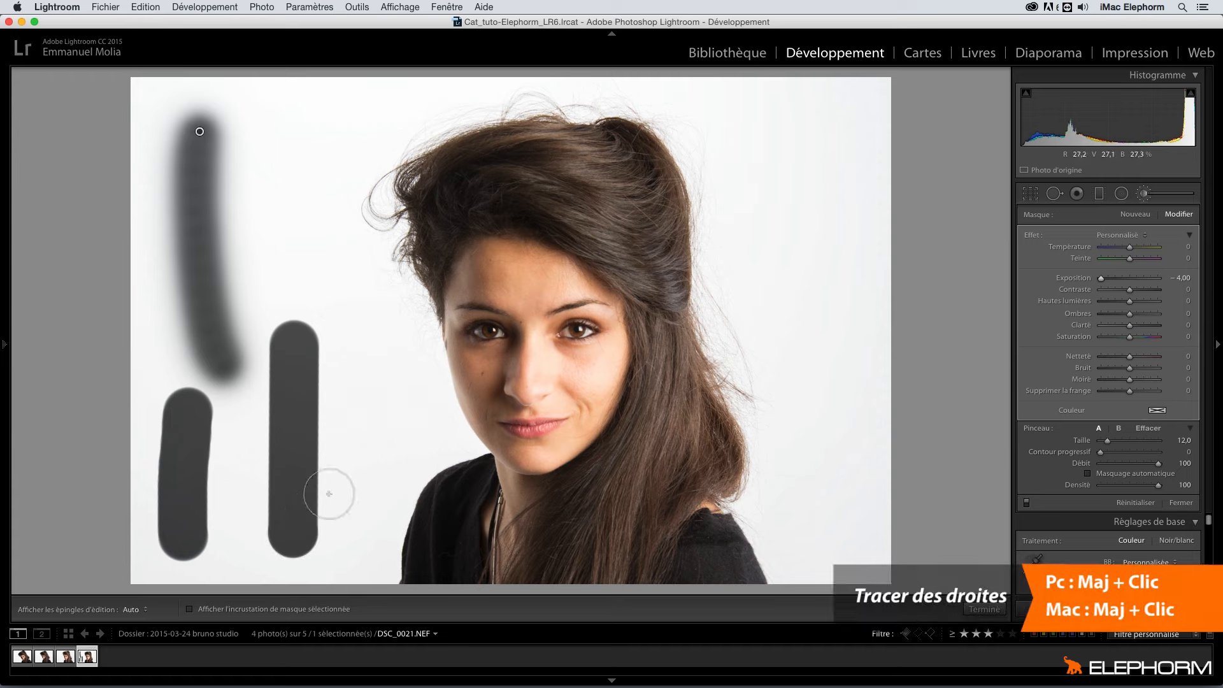
left_click(392, 457, "shift")
left_click(400, 385, "shift")
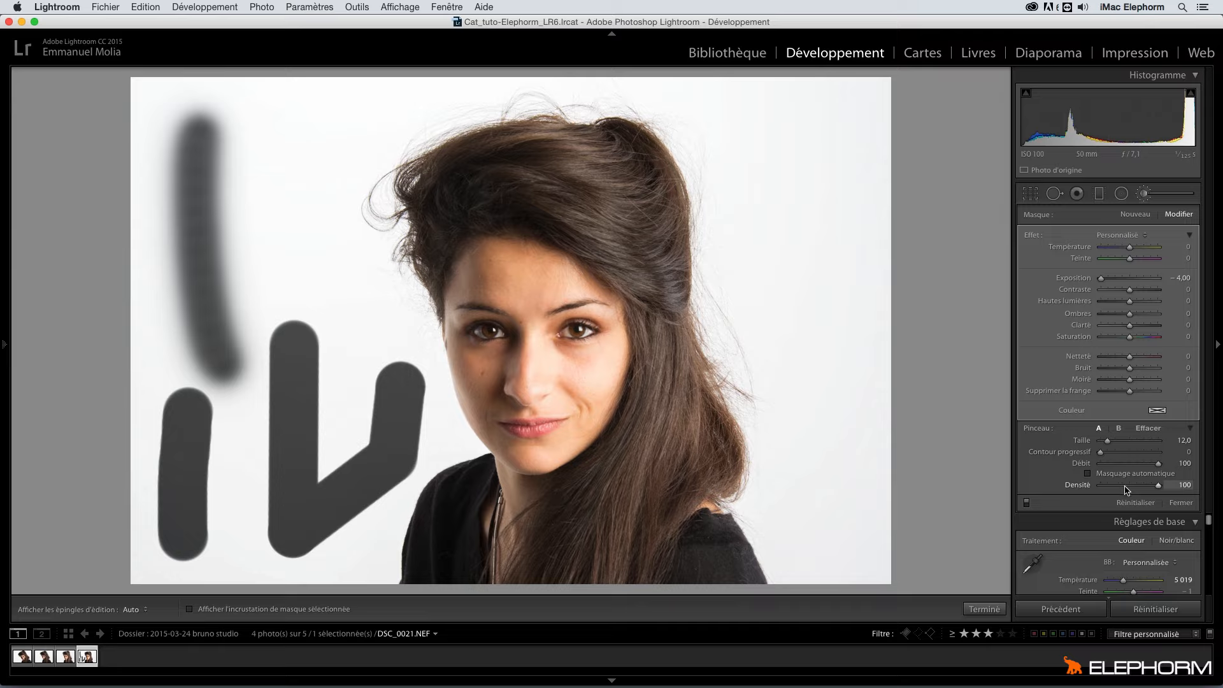
Set the brush density to 36 and paint a short light stroke on the background above the straight segments
left_click_drag(1125, 487, 1121, 486)
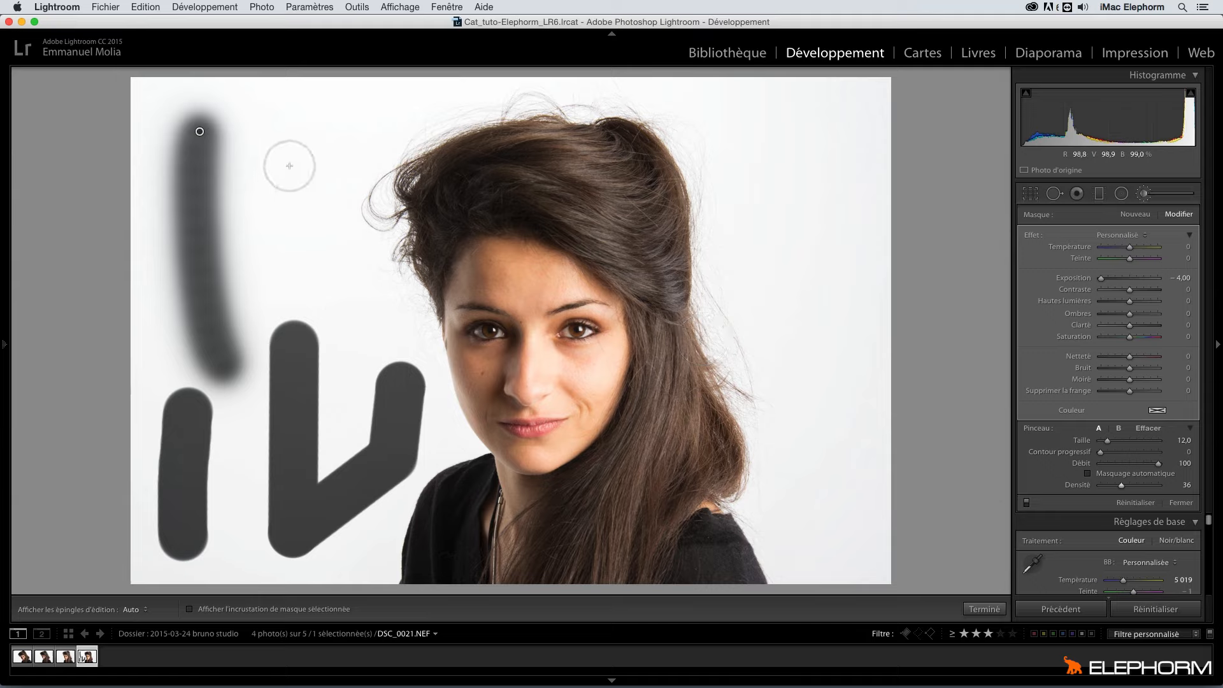
key("h")
mouse_move(289, 163)
left_mouse_down()
mouse_move(287, 204)
mouse_move(325, 250)
mouse_move(301, 227)
left_mouse_up()
key("h")
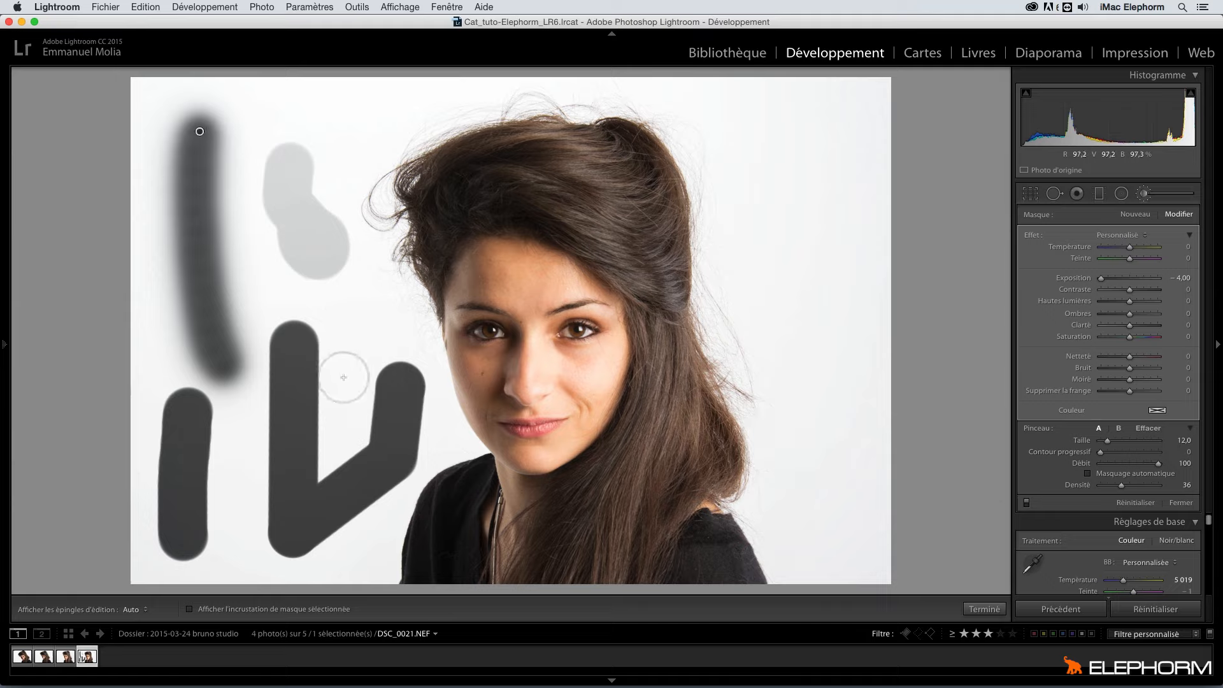
Paint a light stroke at density 36 downward across the diagonal segment of the dark connected stroke
left_click_drag(343, 377, 368, 537)
key("h")
key("h")
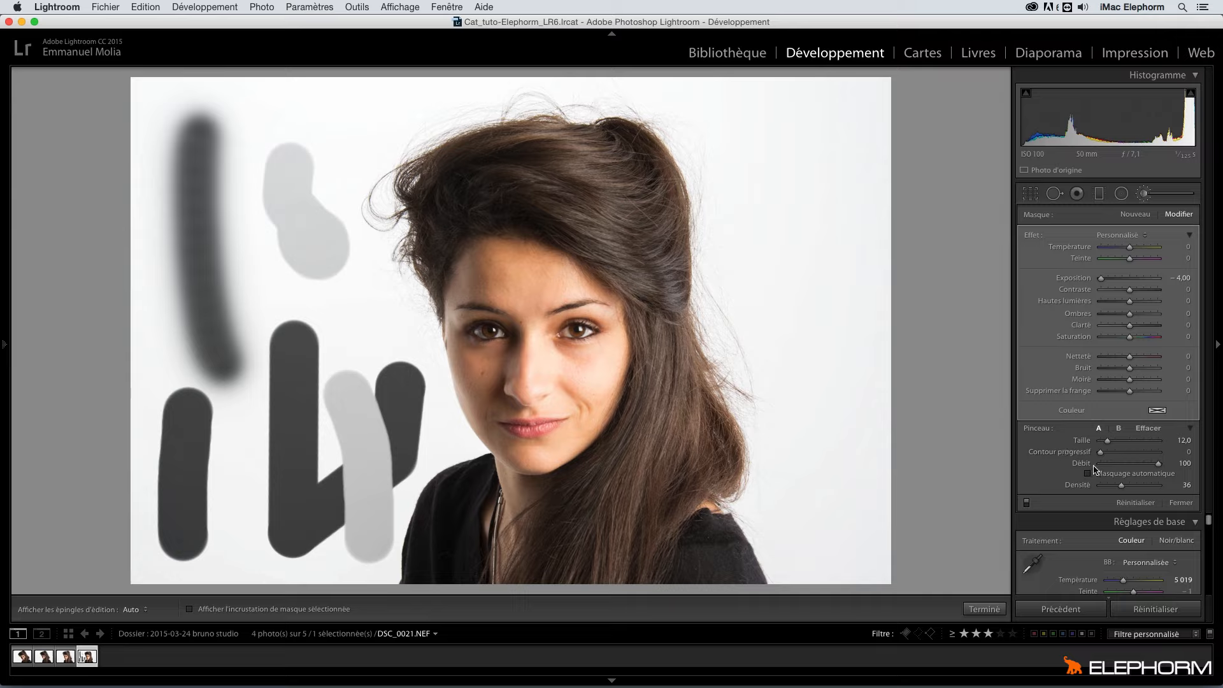
Using density 100 and flow 53, paint a stroke on the background behind the long hair, plus a soft stroke beside it with feather 100, size 8.0
mouse_move(1123, 485)
left_mouse_down()
mouse_move(1159, 489)
mouse_move(1155, 465)
mouse_move(1130, 467)
left_mouse_up()
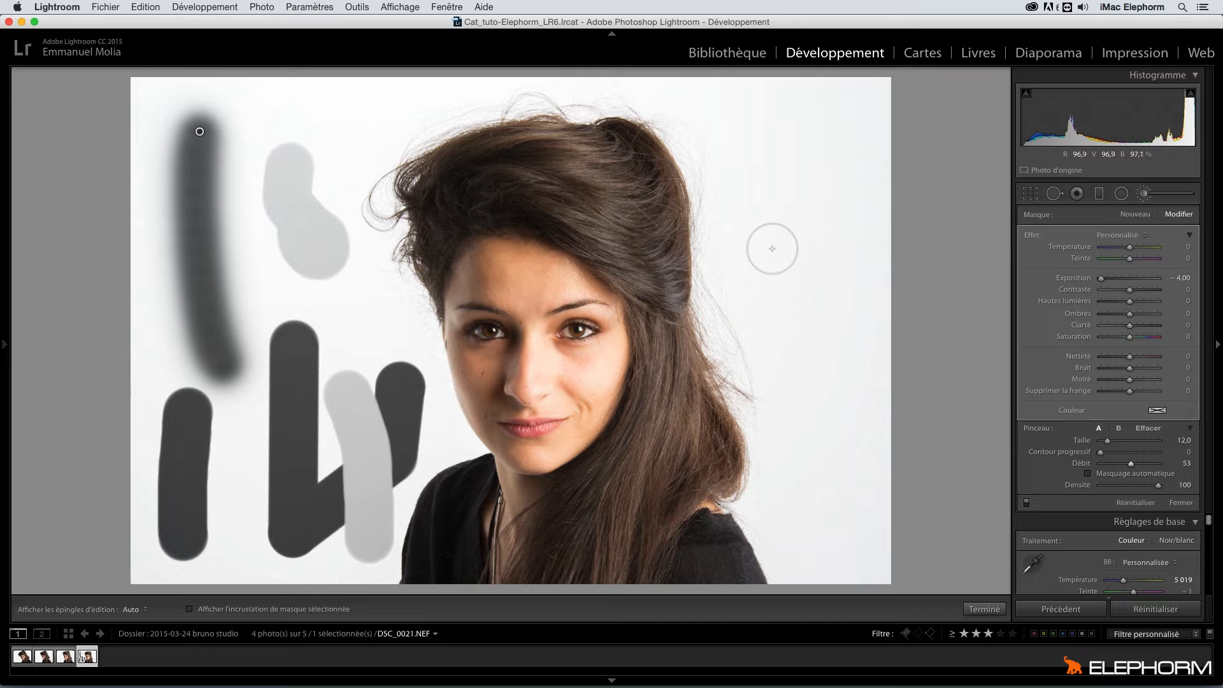
mouse_move(748, 119)
left_mouse_down()
mouse_move(774, 230)
mouse_move(777, 345)
left_mouse_up()
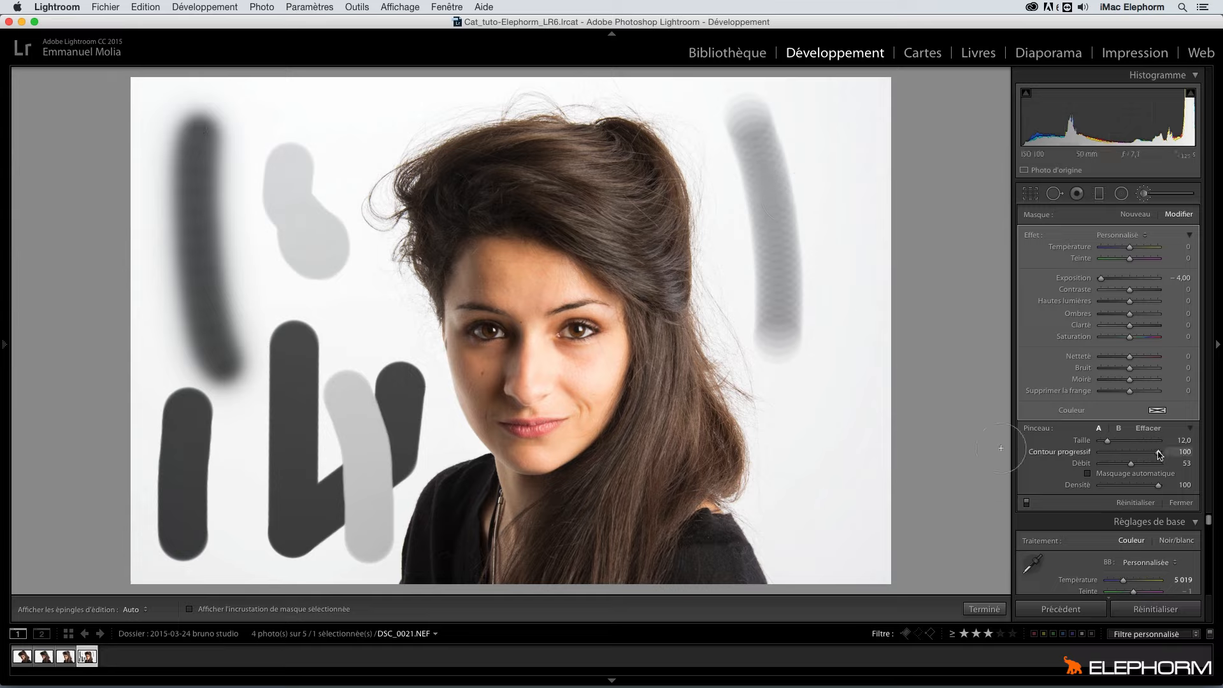
scroll(843, 424, "down", 4)
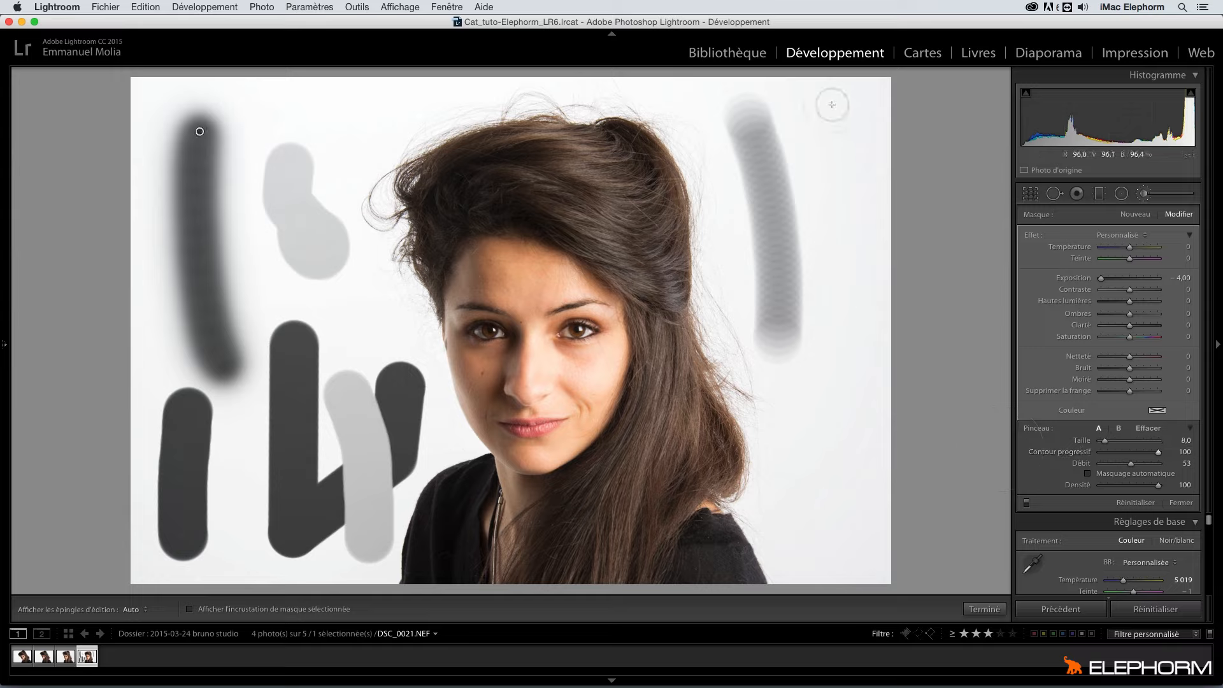
key("h")
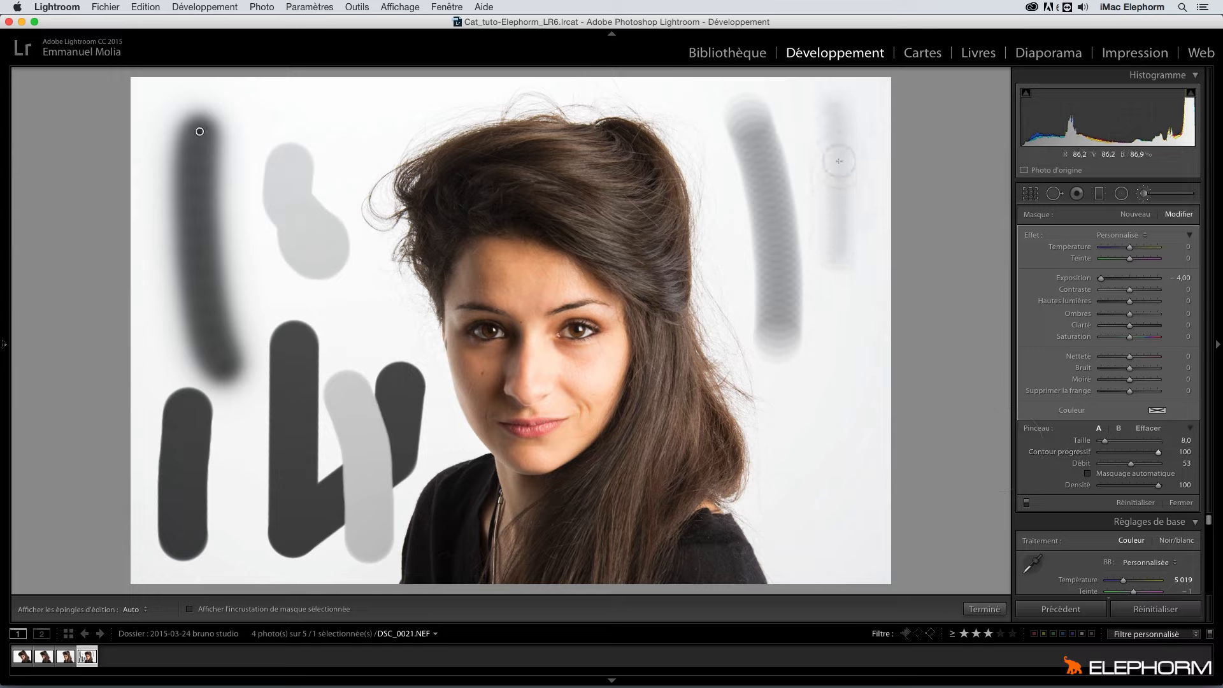